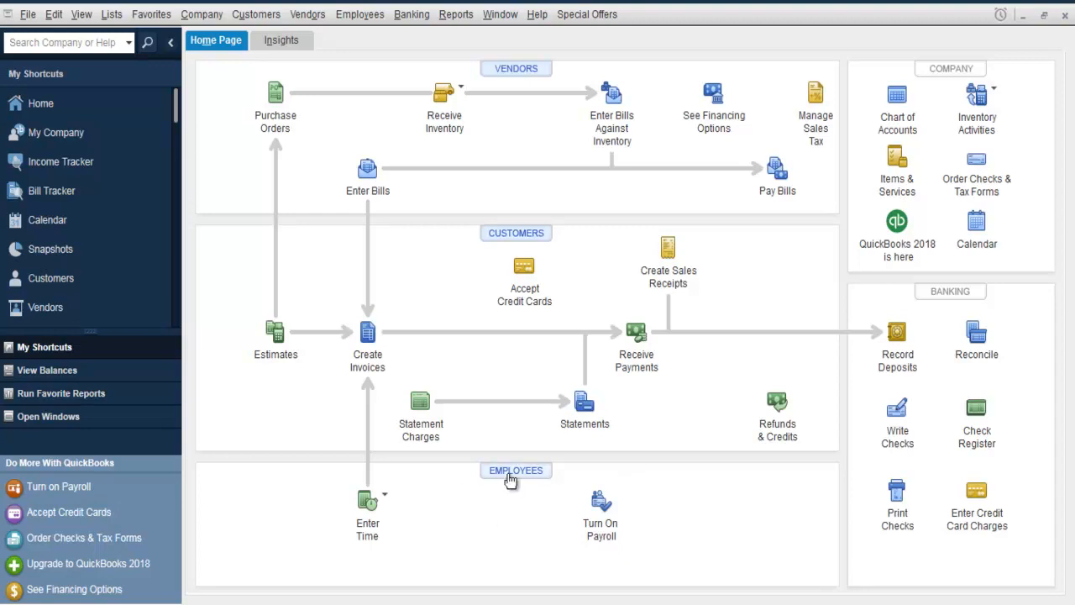
- Open the Employee Center and start a new employee record
left_click(359, 17)
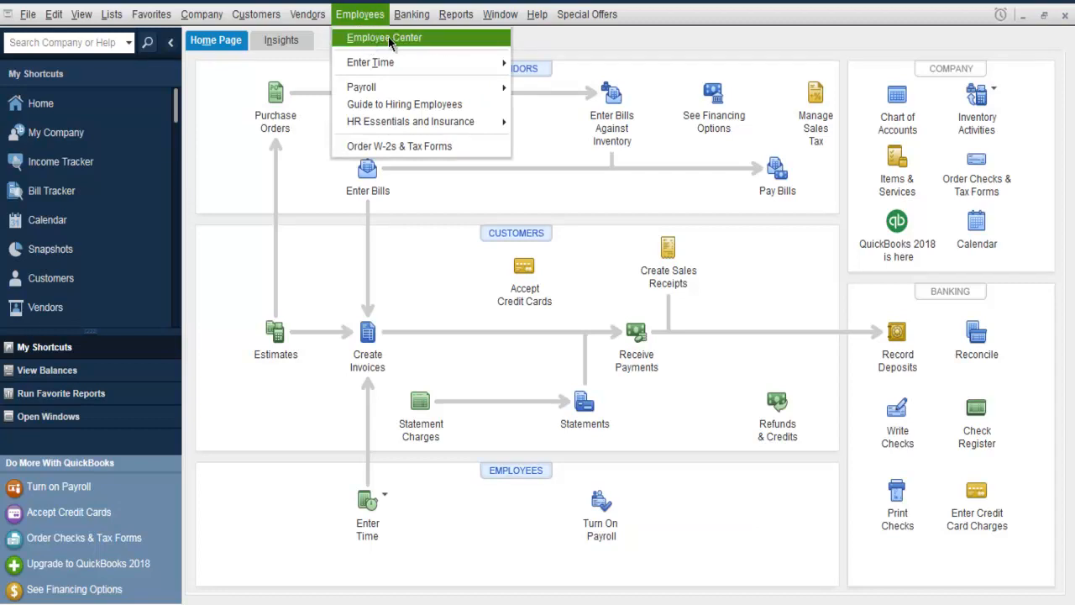
left_click(507, 471)
left_click(500, 472)
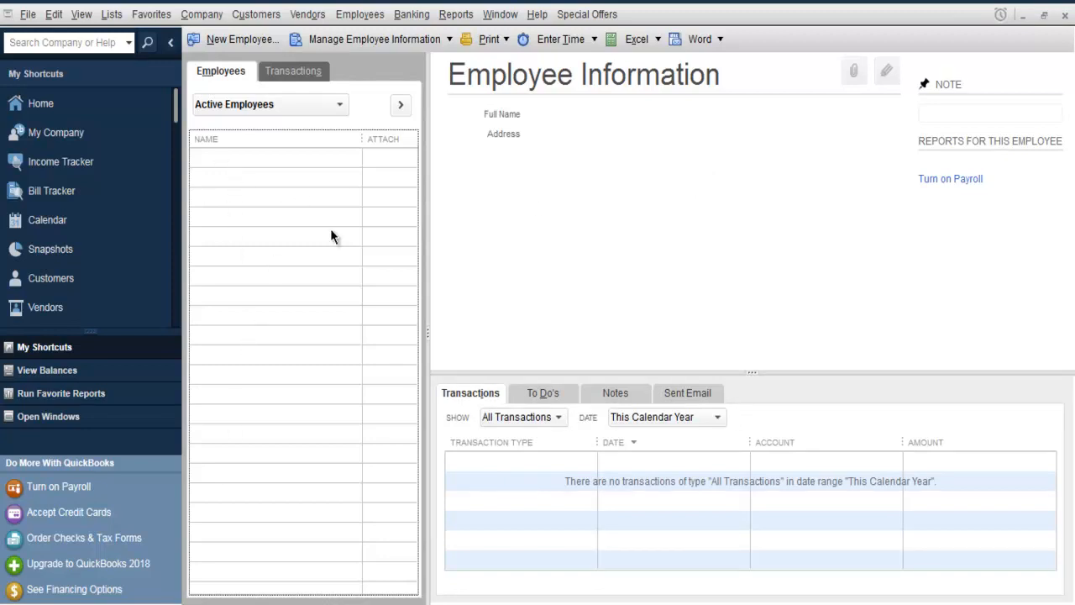
left_click(223, 47)
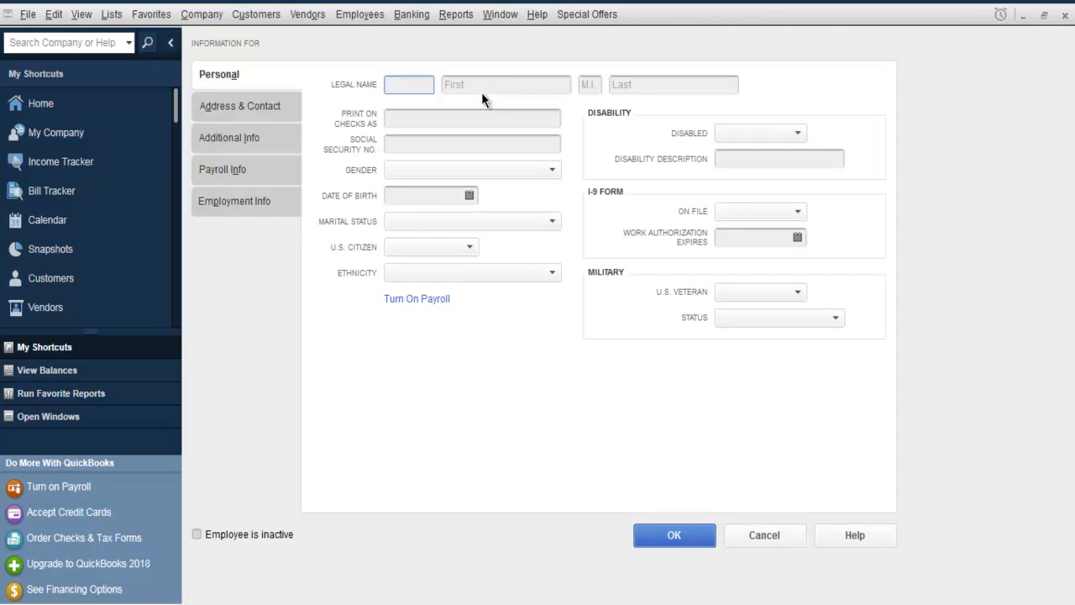
- Enter the title Mr and the employee's first and last name in the legal name fields
type("Mr")
left_click(481, 93)
type("John")
key("Tab")
key("Tab")
type("Doe")
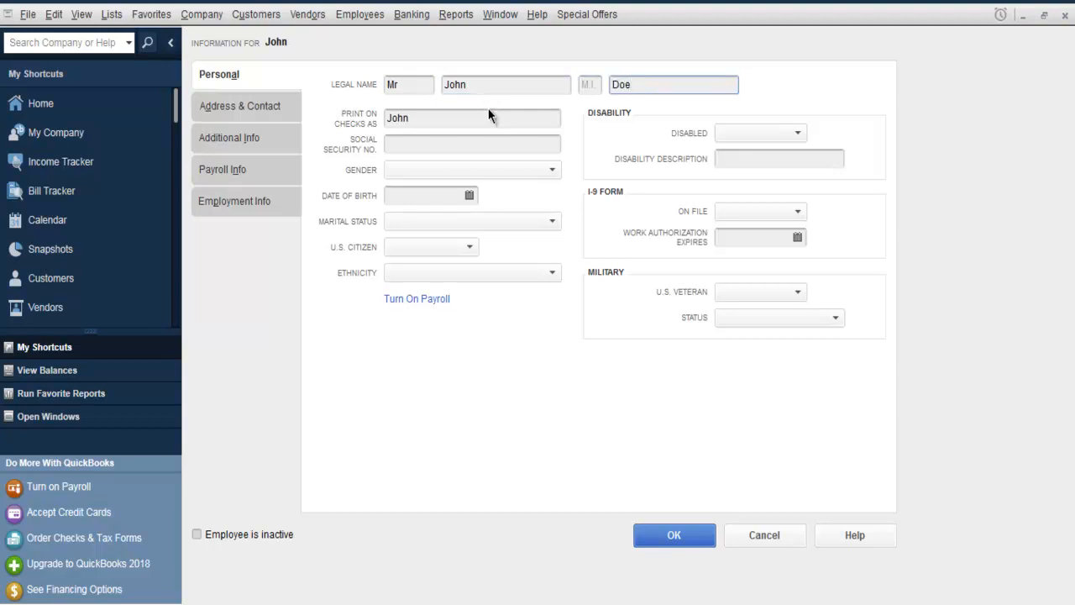
left_click(353, 160)
- Examine the new employee's address, phone and fax fields and the additional information section
left_click(257, 109)
left_click(416, 222)
left_click(422, 250)
left_click(427, 267)
left_click(446, 289)
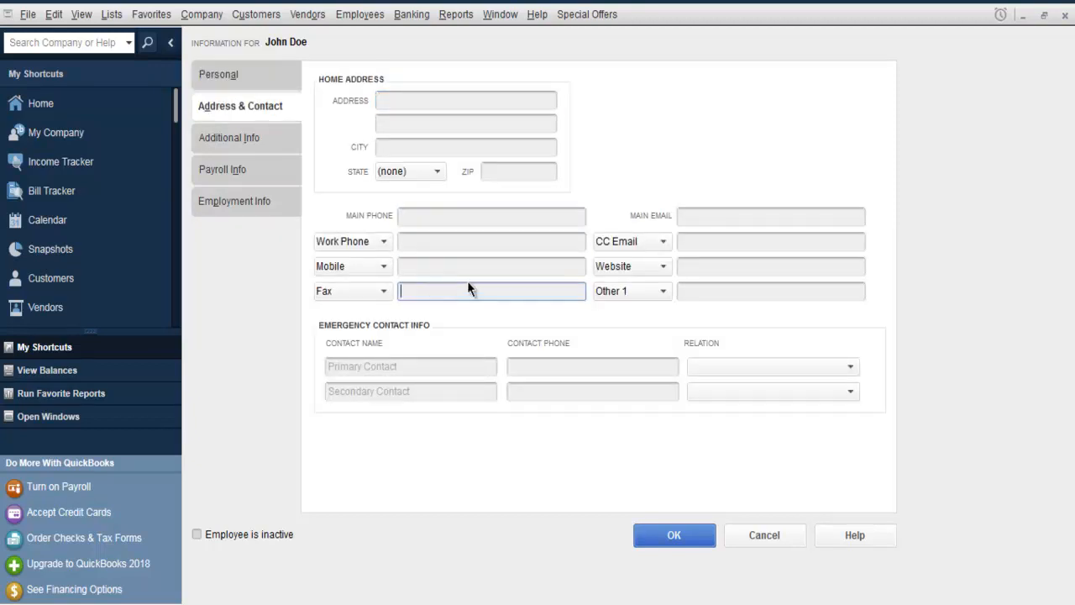
left_click(440, 249)
left_click(425, 266)
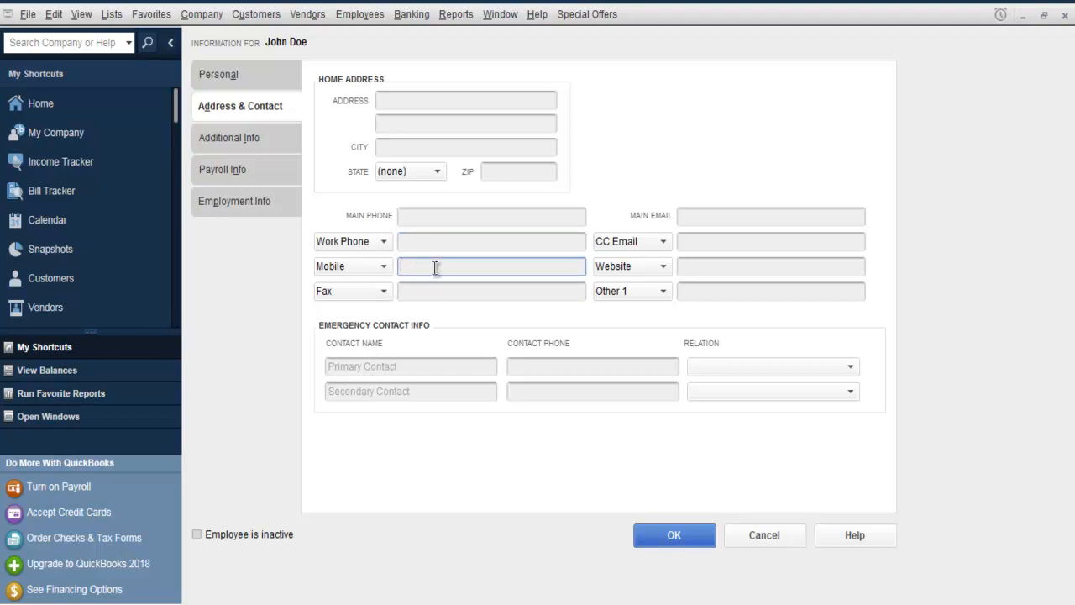
left_click(252, 139)
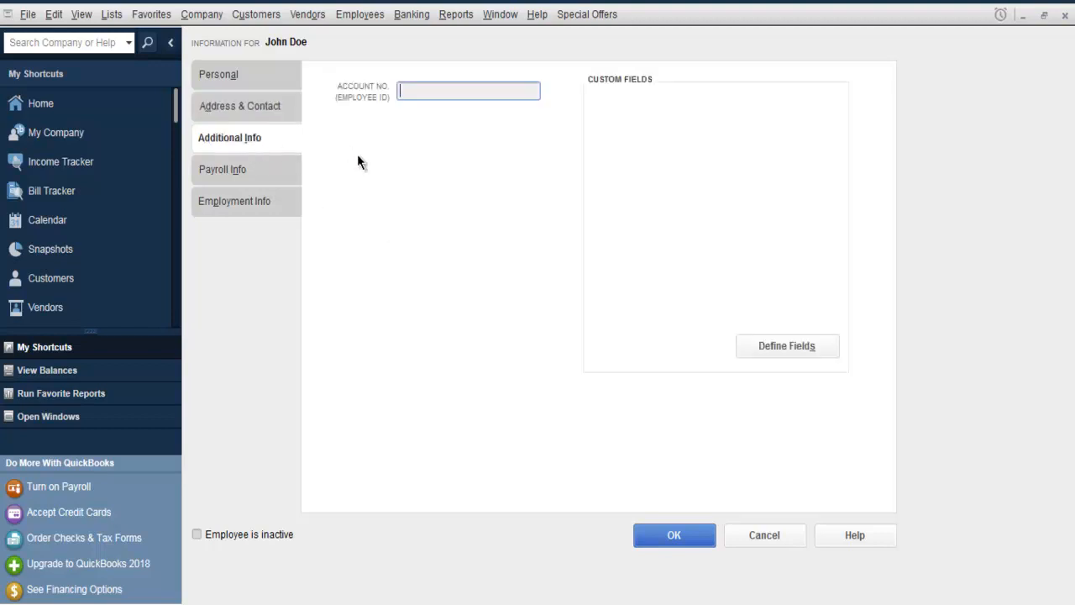
- Set the employee's pay frequency to Monthly in the payroll information
left_click(240, 172)
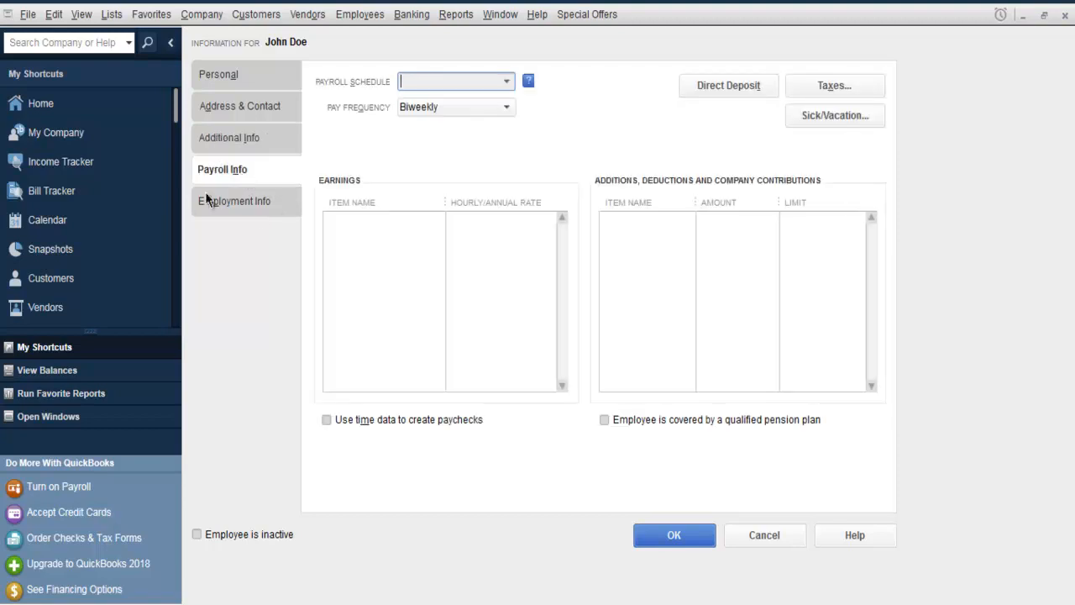
left_click(415, 107)
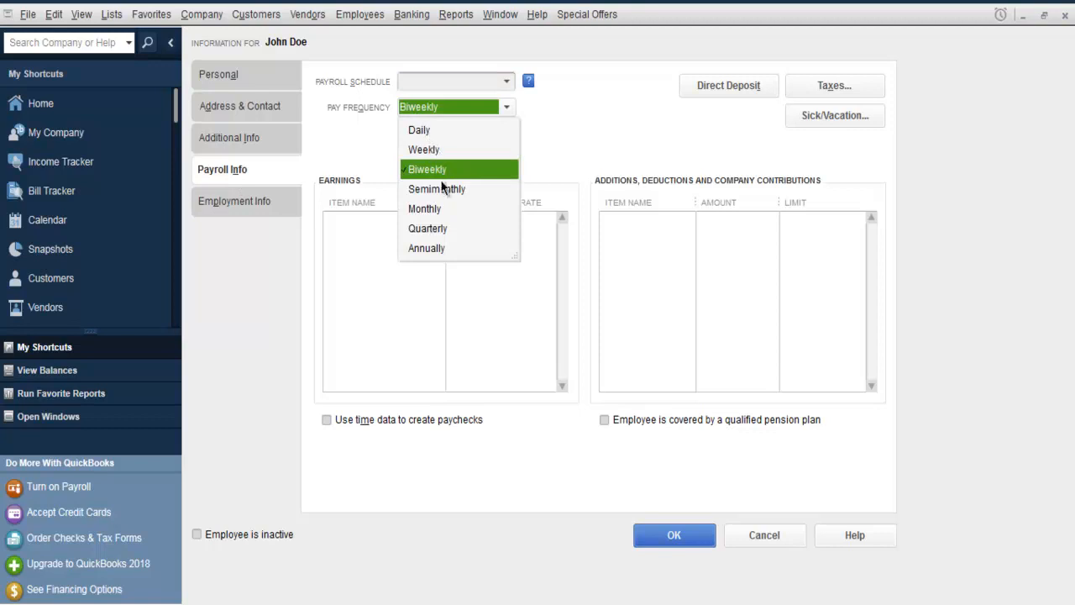
left_click(437, 209)
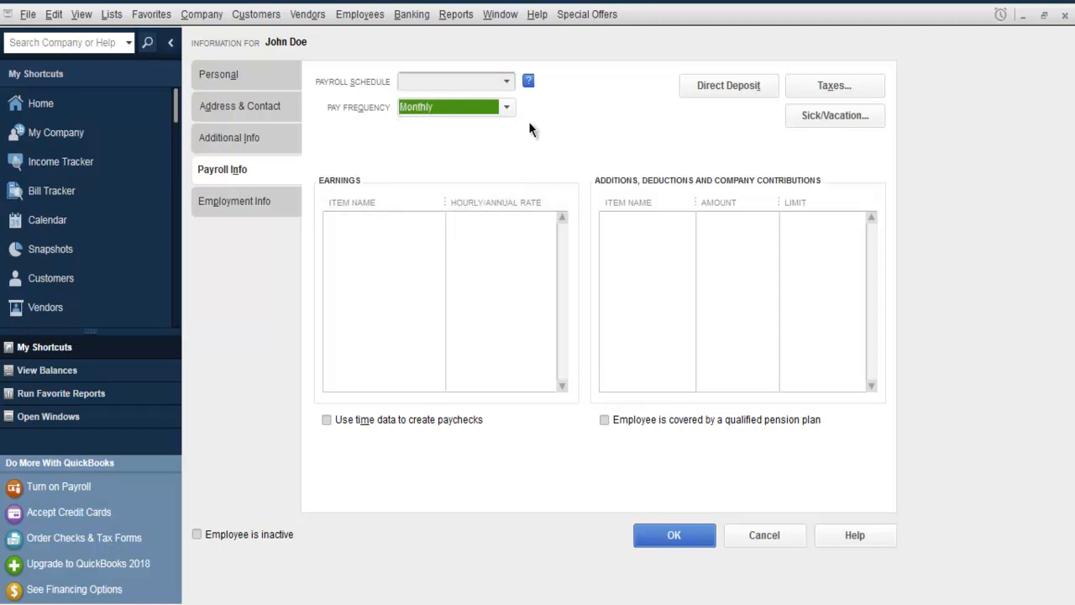
- Try to add a new payroll schedule paid Monthly with a pay period end date of 31-10-2017
left_click(507, 81)
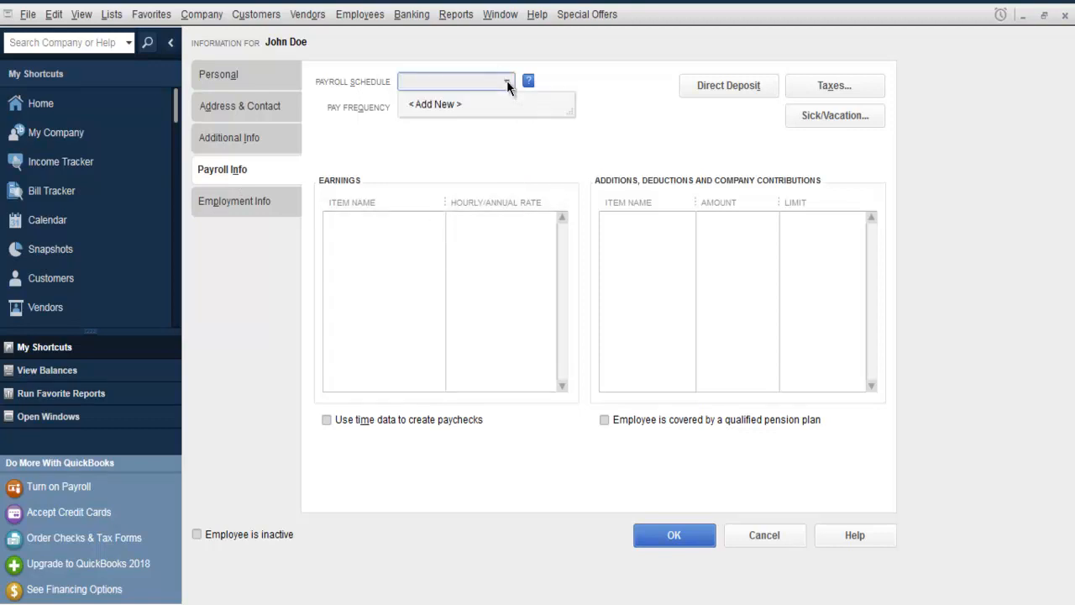
left_click(572, 82)
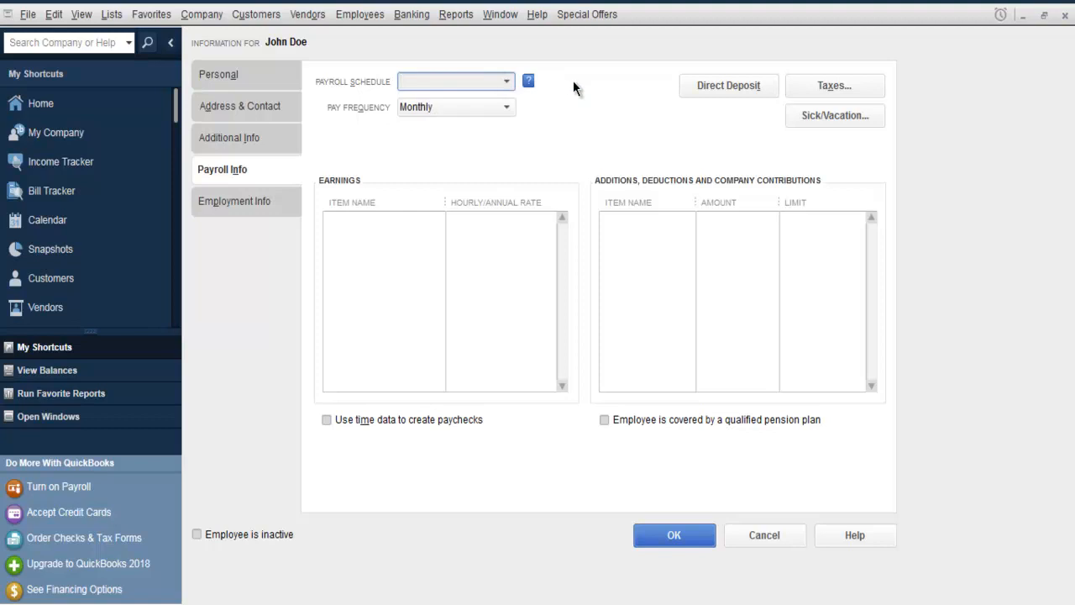
left_click(508, 82)
left_click(530, 147)
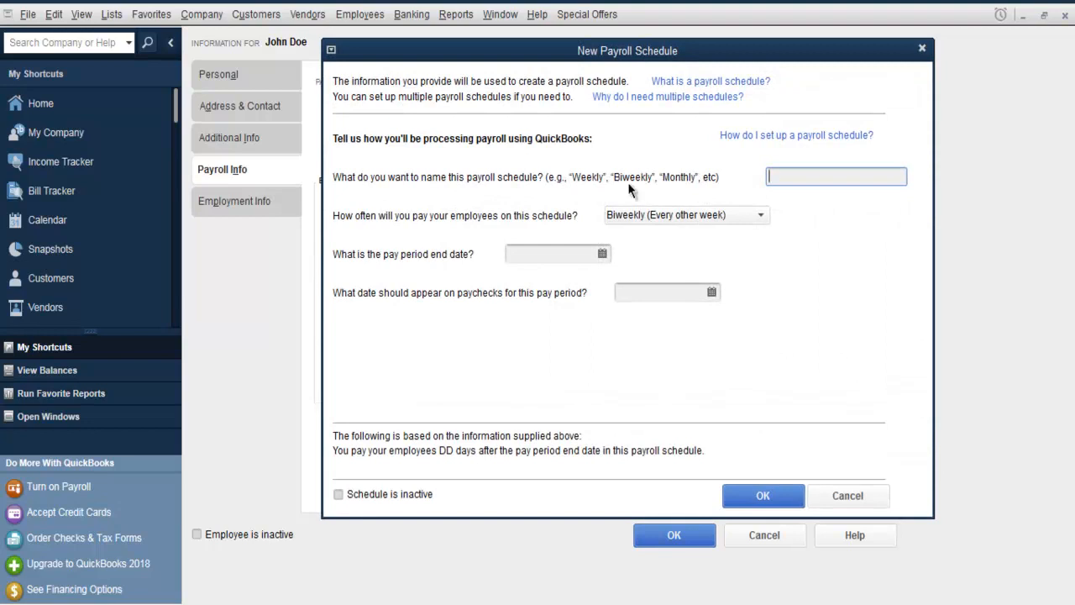
left_click(677, 215)
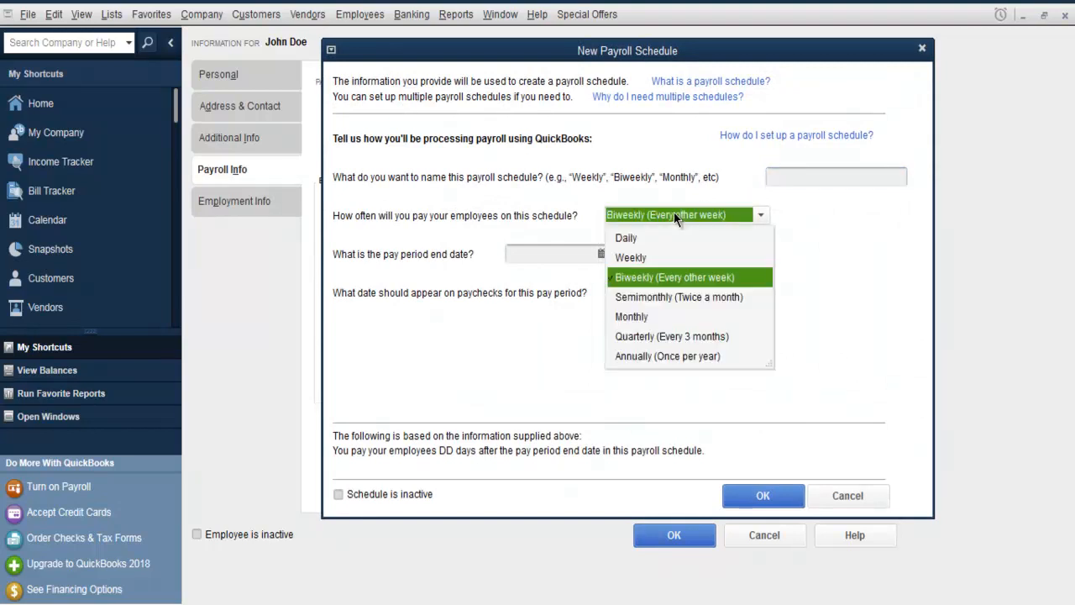
left_click(632, 316)
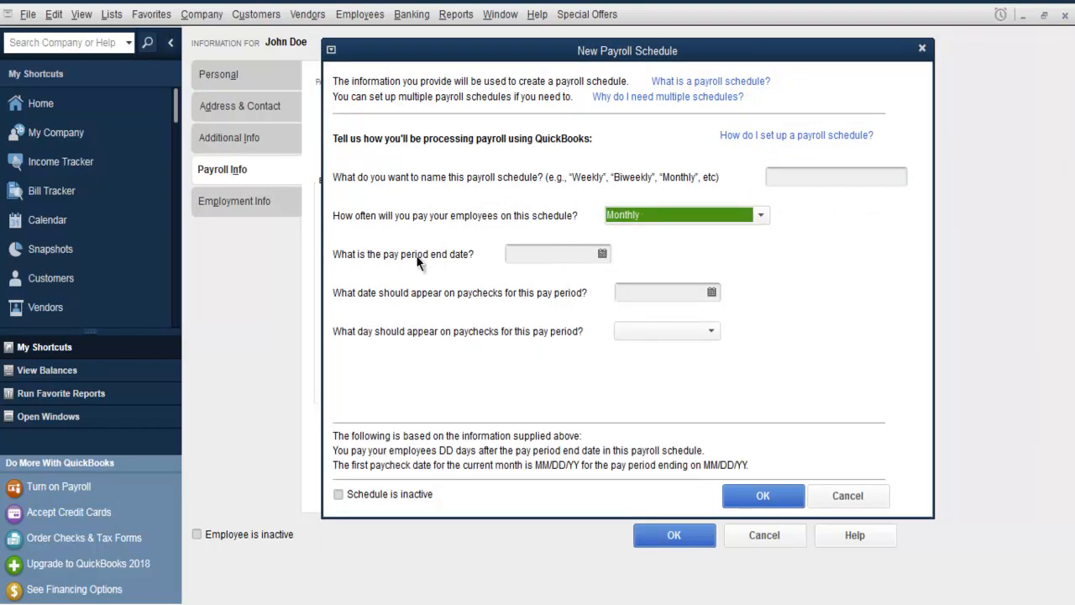
left_click(602, 253)
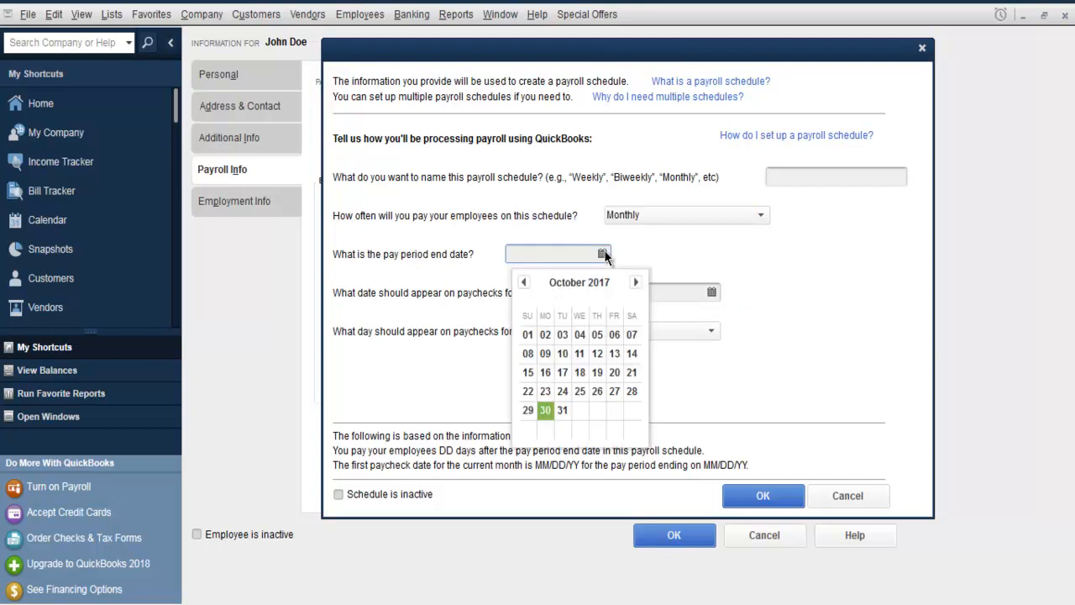
left_click(560, 410)
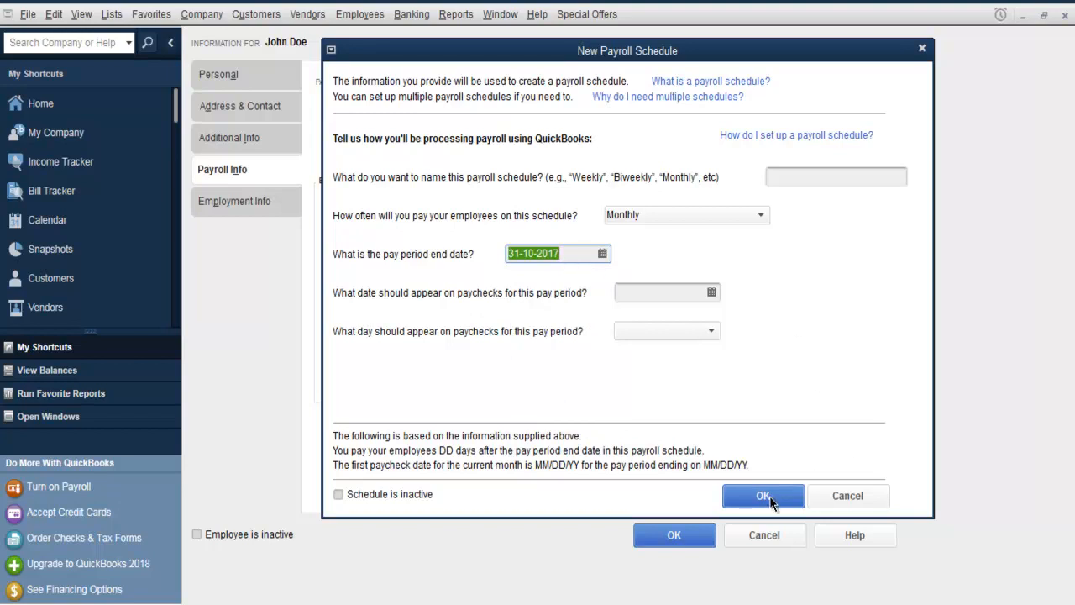
- Clear the pay period end date and discard the new payroll schedule
left_click(922, 49)
left_click(537, 194)
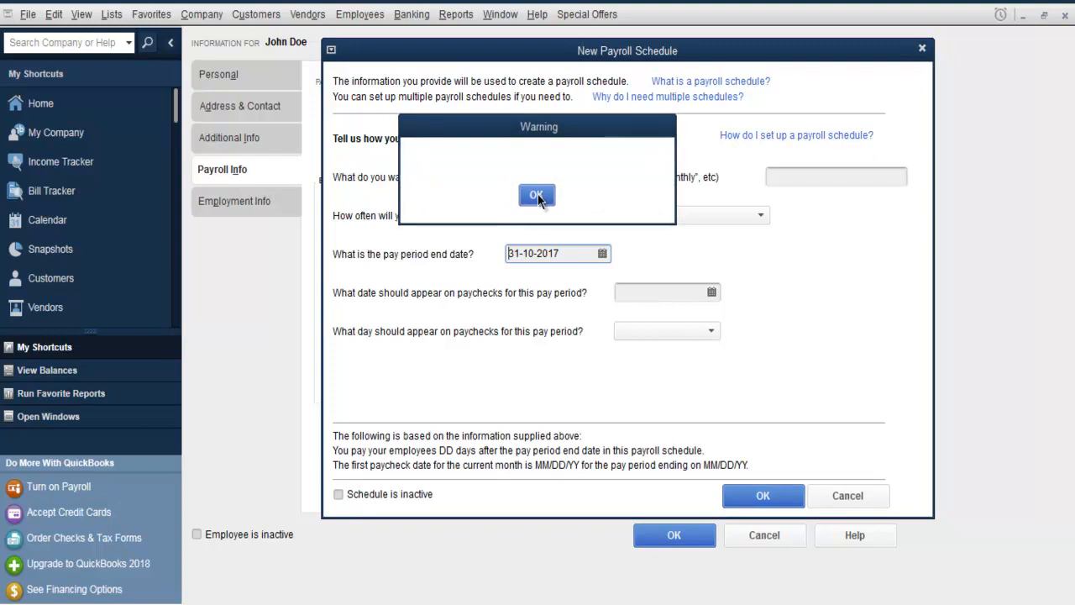
left_click_drag(561, 253, 398, 235)
key("BackSpace")
left_click(847, 496)
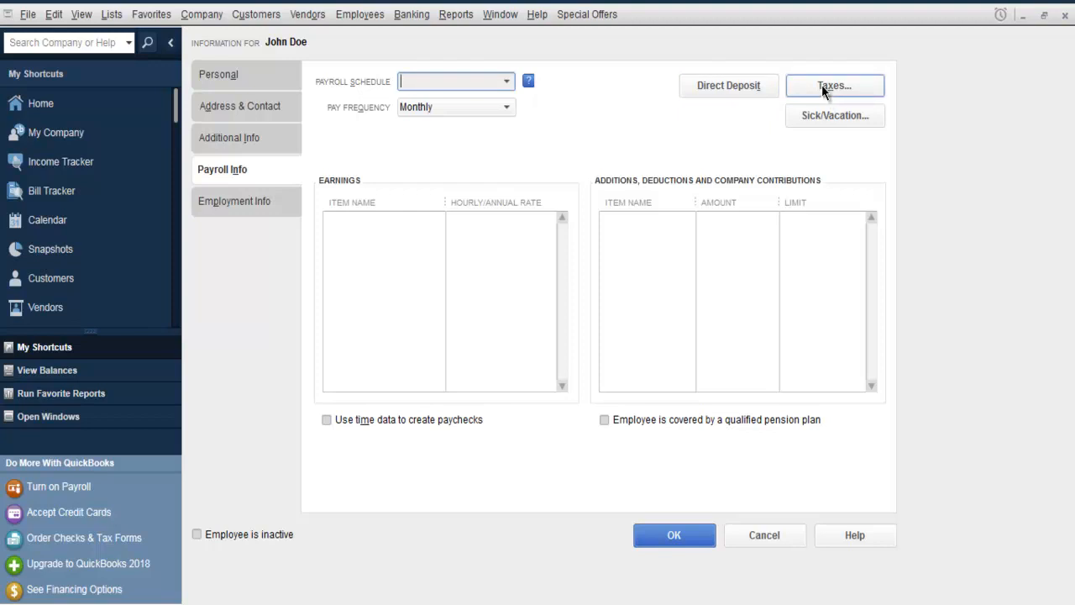
- Examine the direct deposit setup and the employee's federal tax filing status options, cancelling out of both
left_click(743, 84)
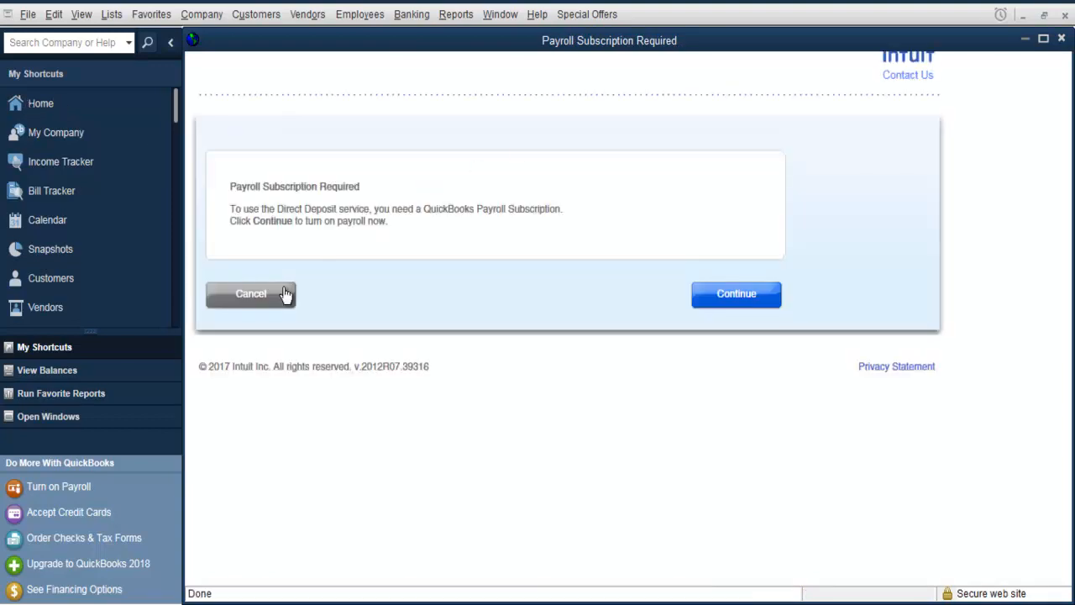
left_click(274, 294)
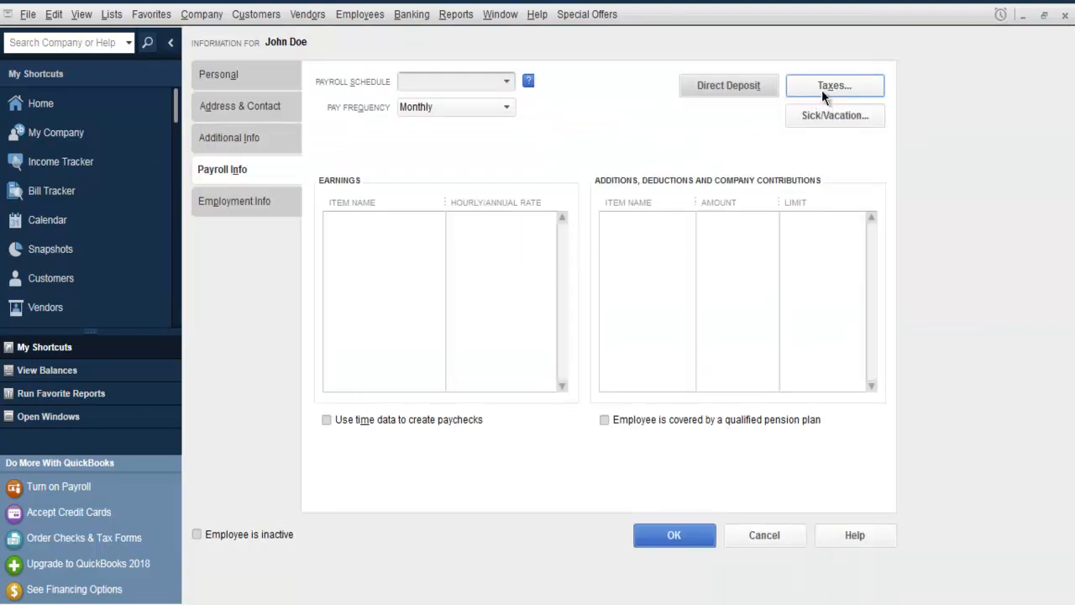
left_click(843, 88)
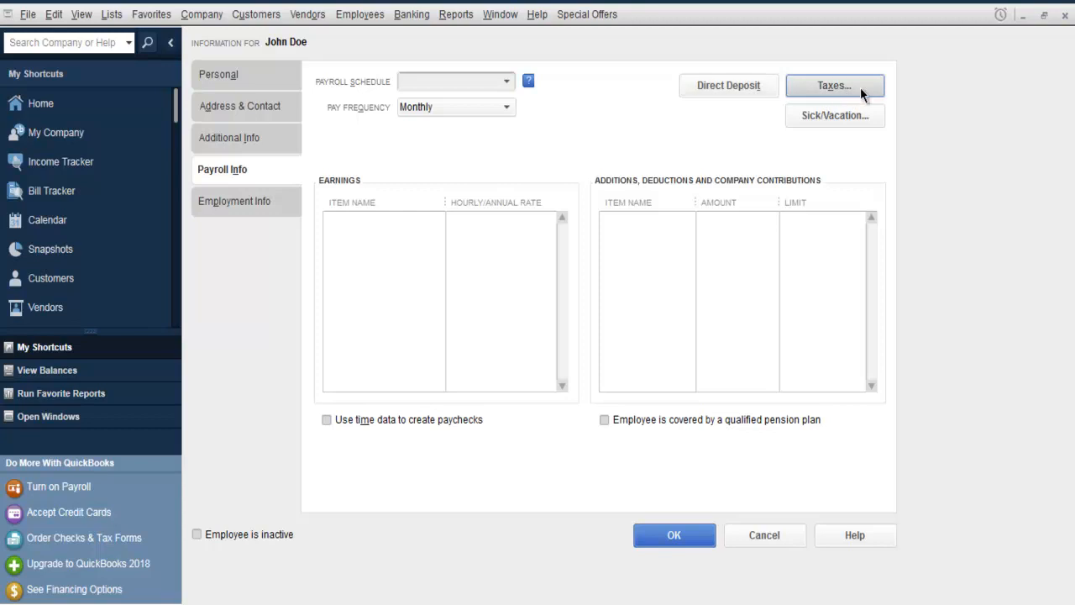
left_click_drag(663, 91, 647, 132)
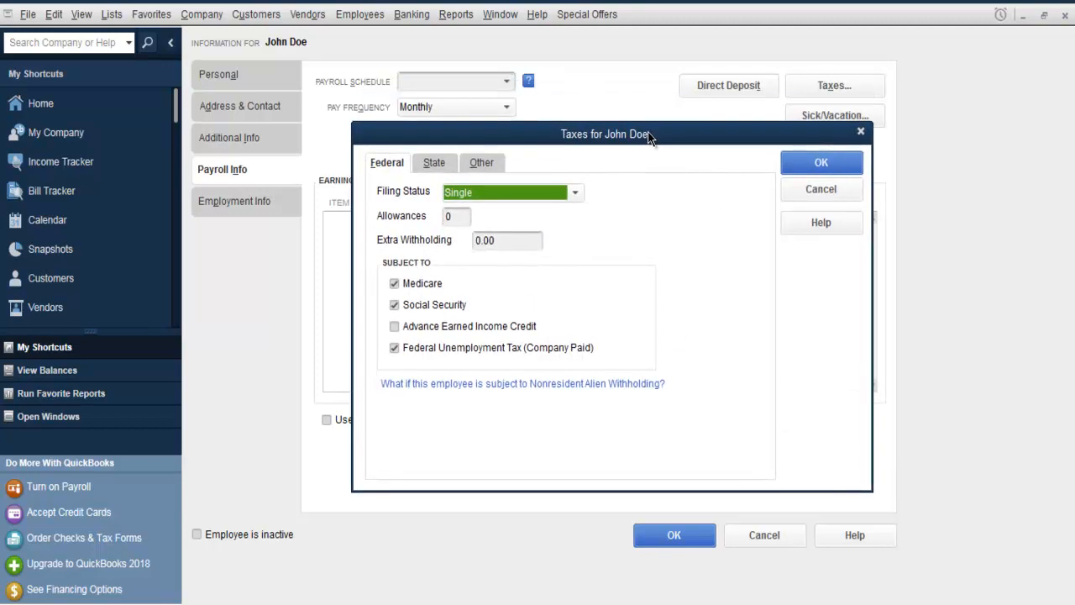
left_click(492, 199)
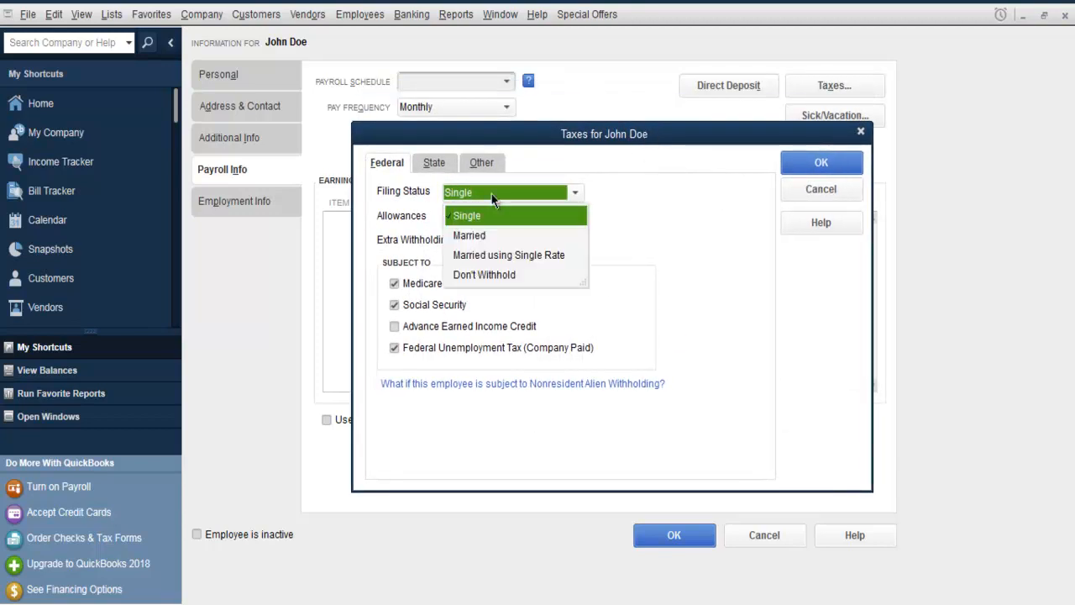
left_click(647, 250)
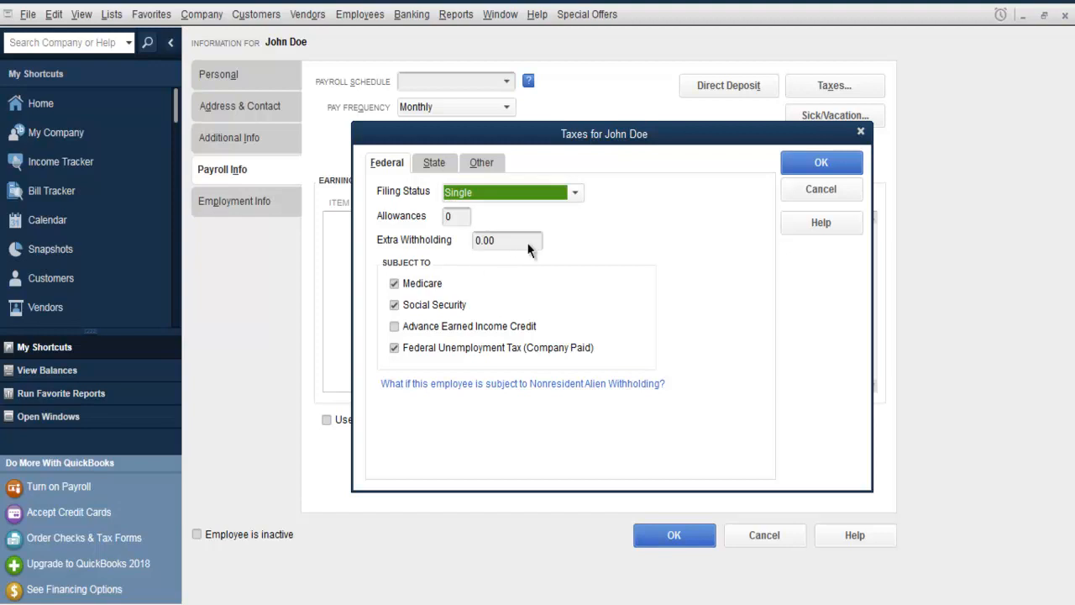
left_click(822, 189)
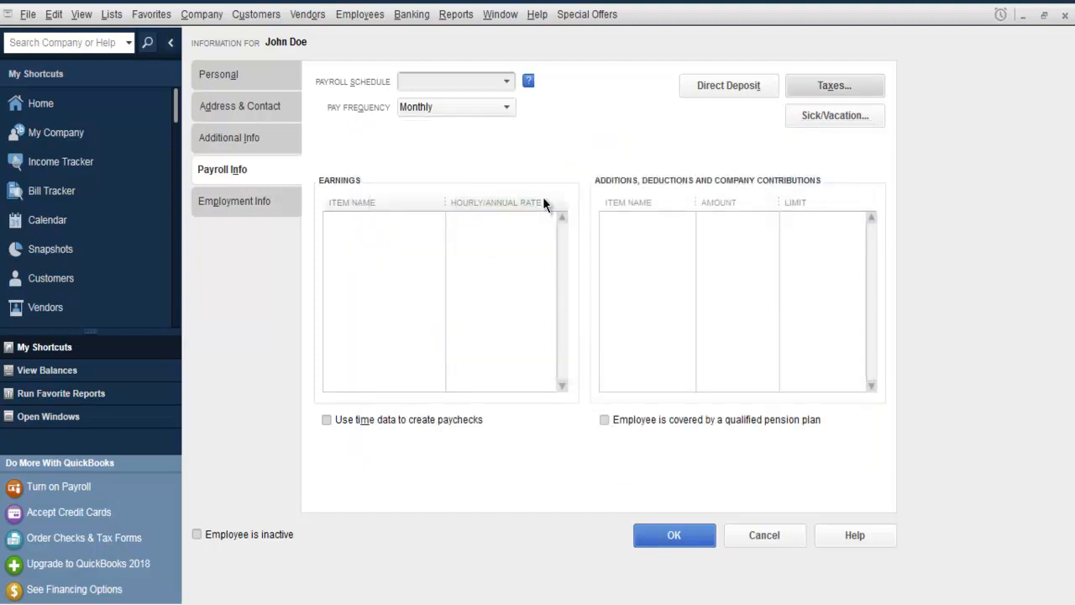
- Examine the employee's sick and vacation settings and the earnings table without entering any items
left_click(823, 123)
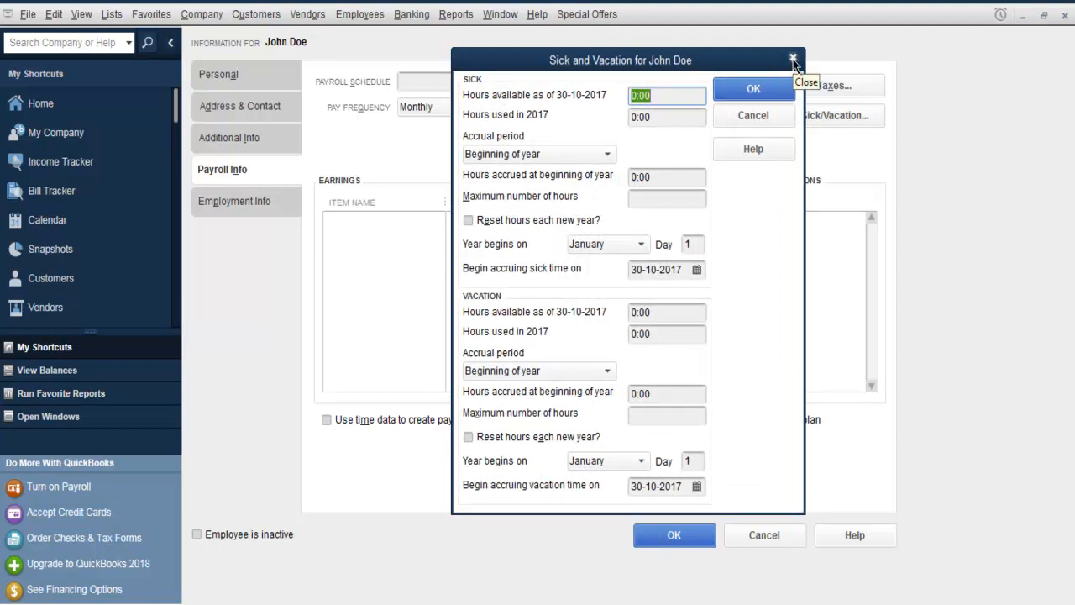
left_click(793, 60)
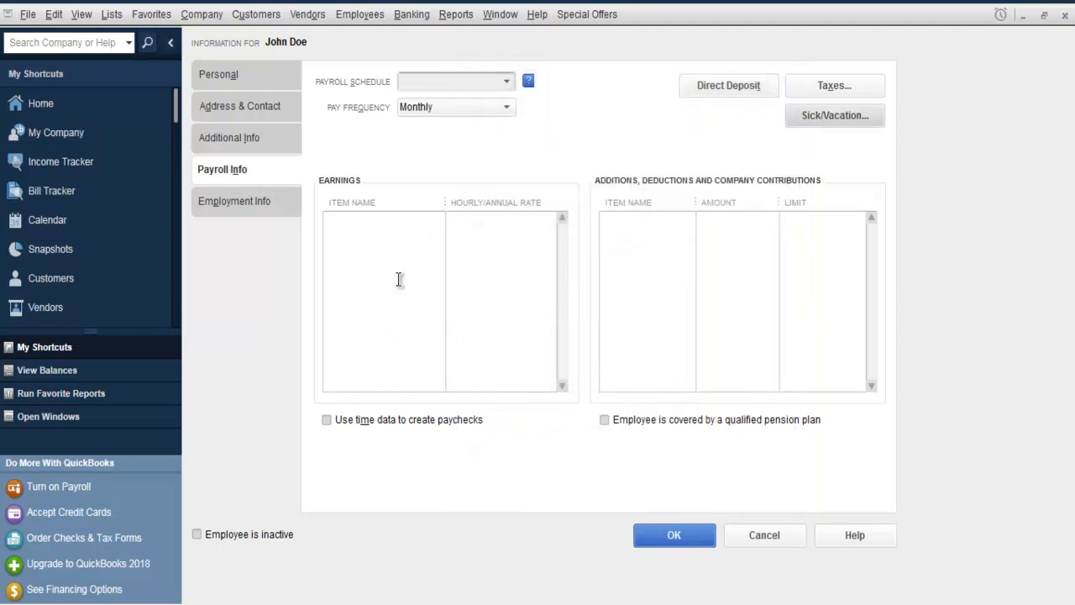
left_click(373, 220)
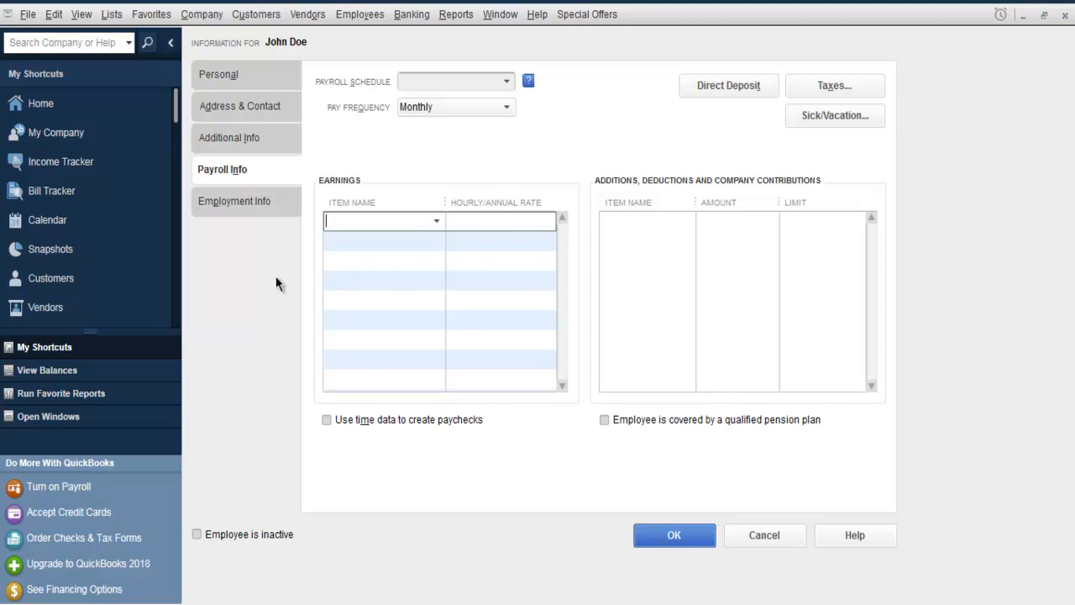
- Examine the employee's employment information, including the leave of absence and termination fields
left_click(224, 204)
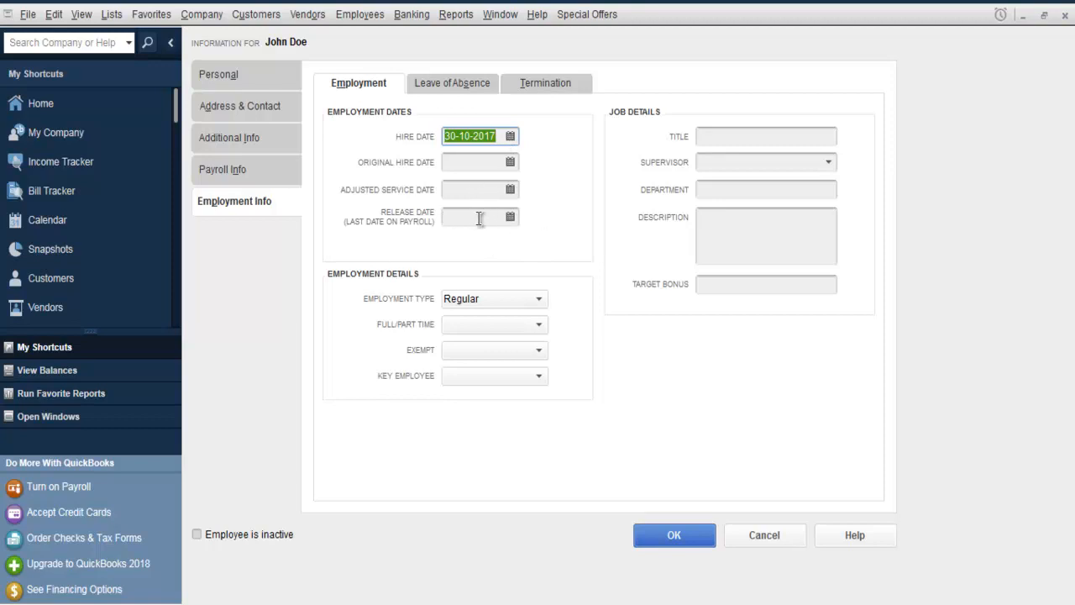
left_click(438, 90)
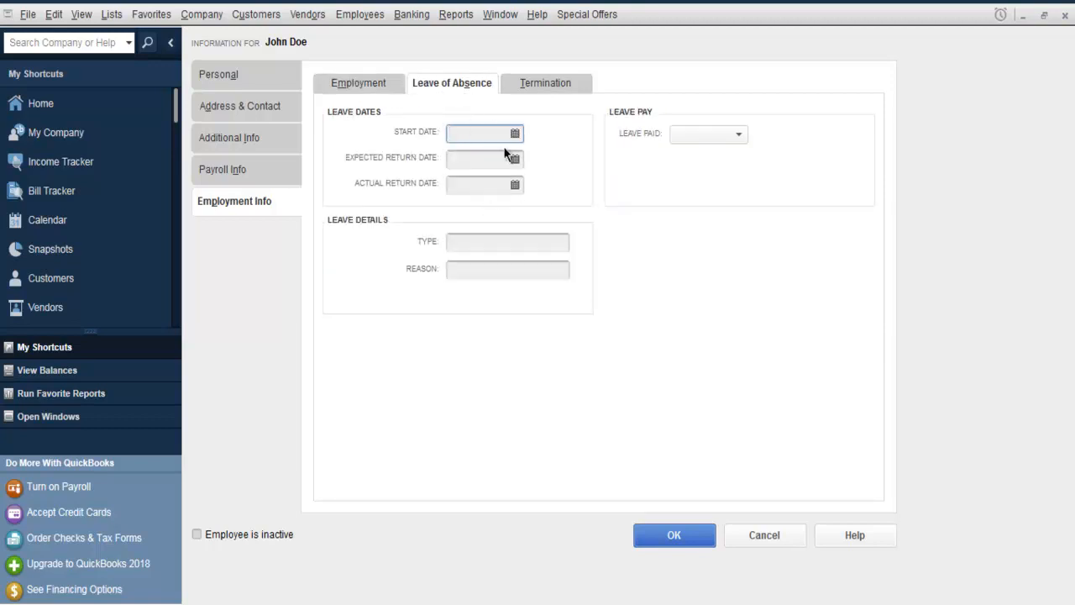
left_click(528, 82)
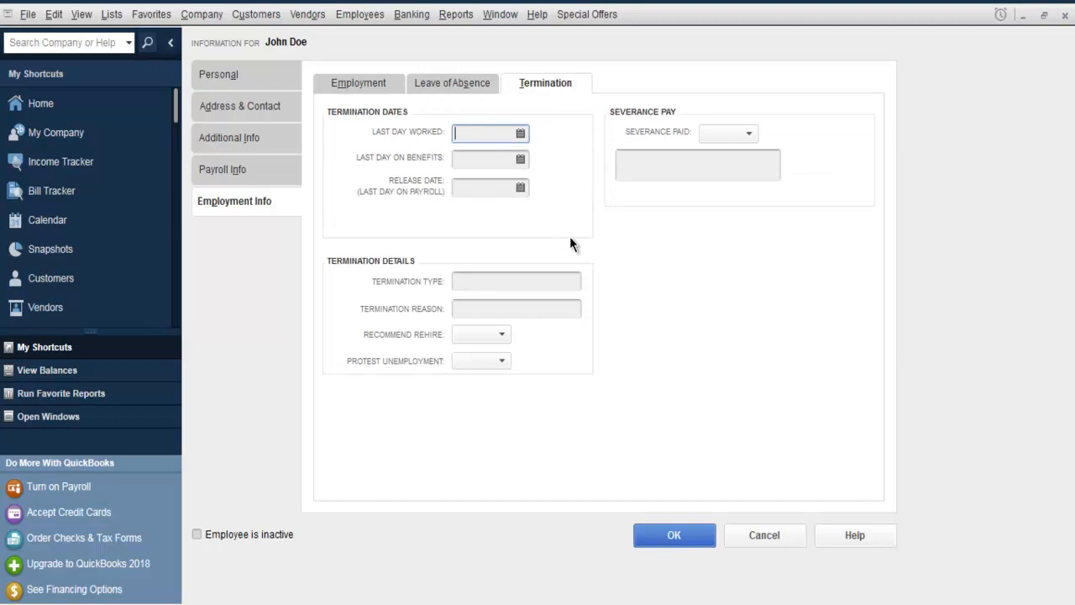
- Save the new employee record, leaving the state and other local tax information as is
left_click(684, 539)
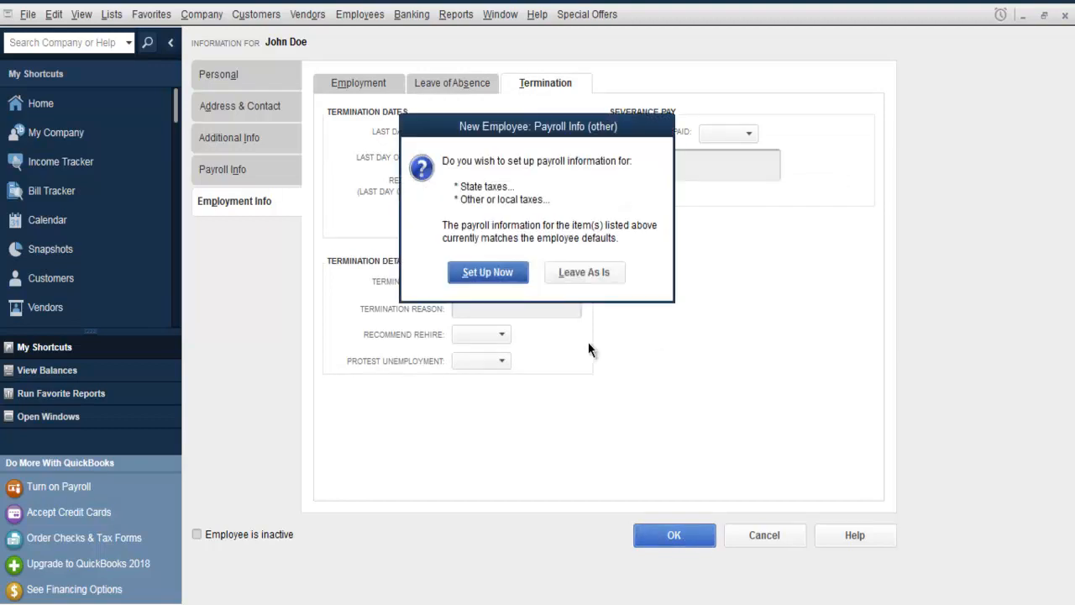
left_click(580, 272)
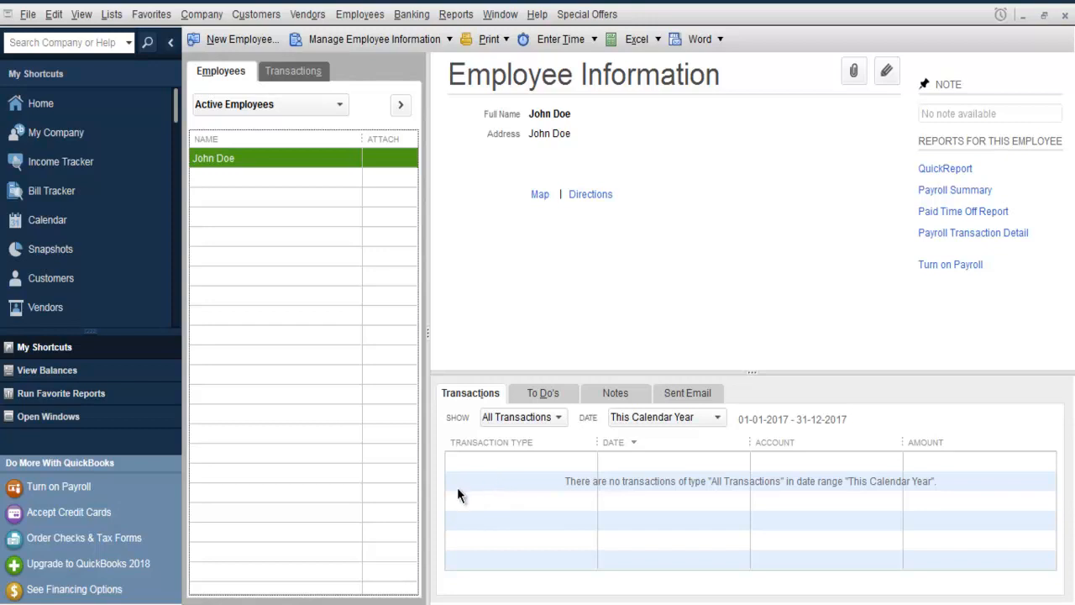
- Examine the saved employee's transactions, to-do's, notes and sent email records
right_click(490, 476)
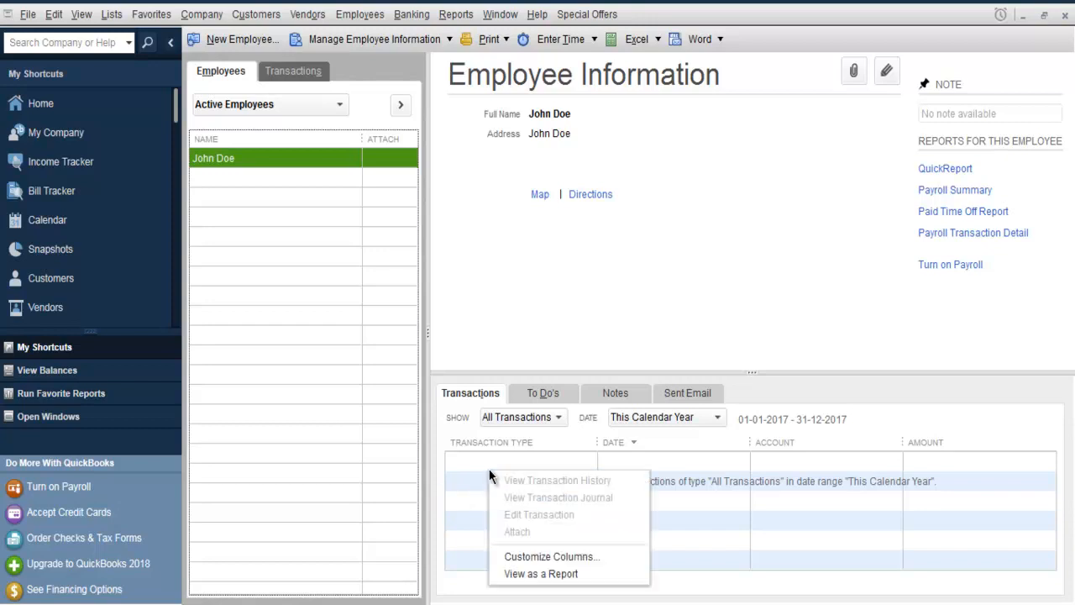
left_click(481, 470)
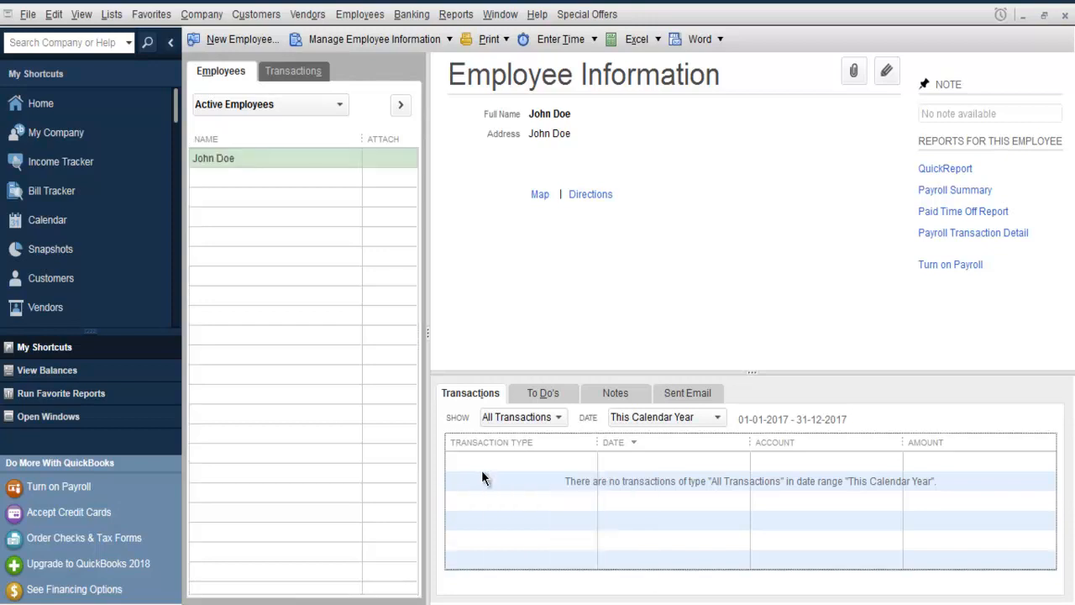
left_click(524, 393)
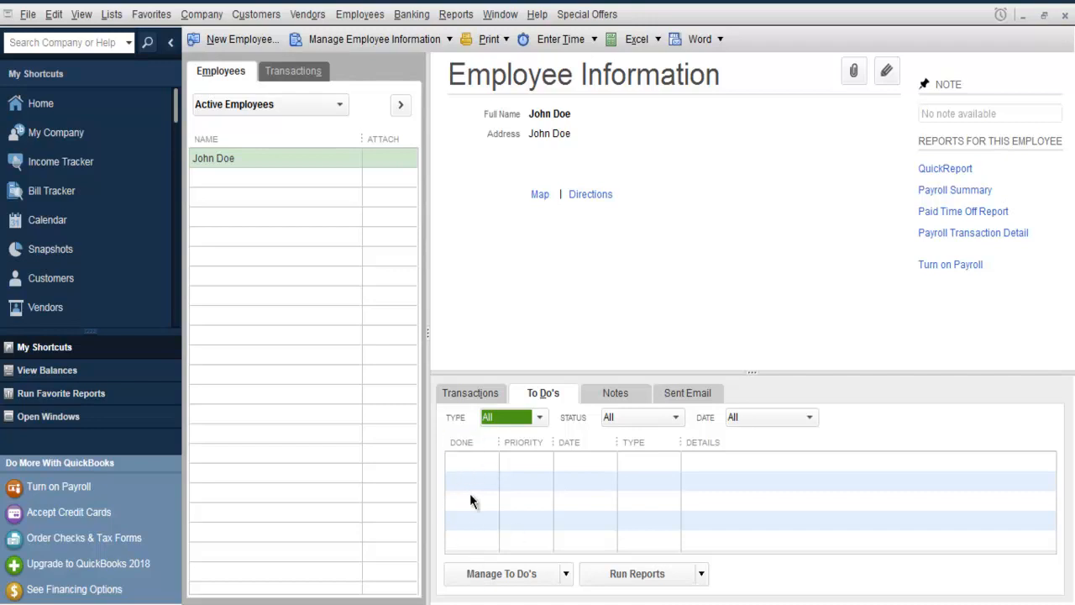
left_click(605, 395)
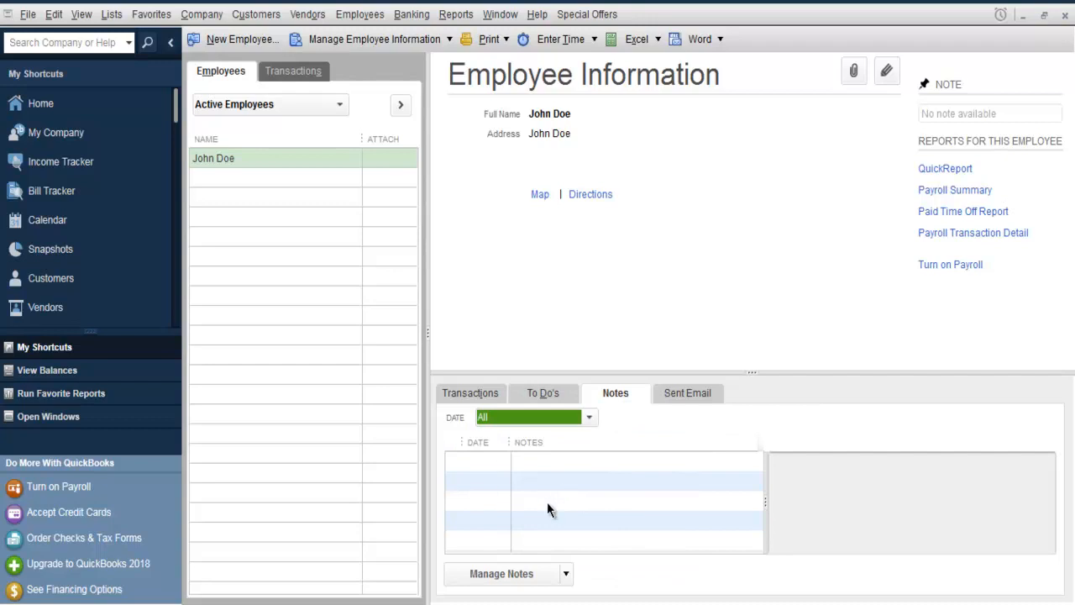
left_click(662, 395)
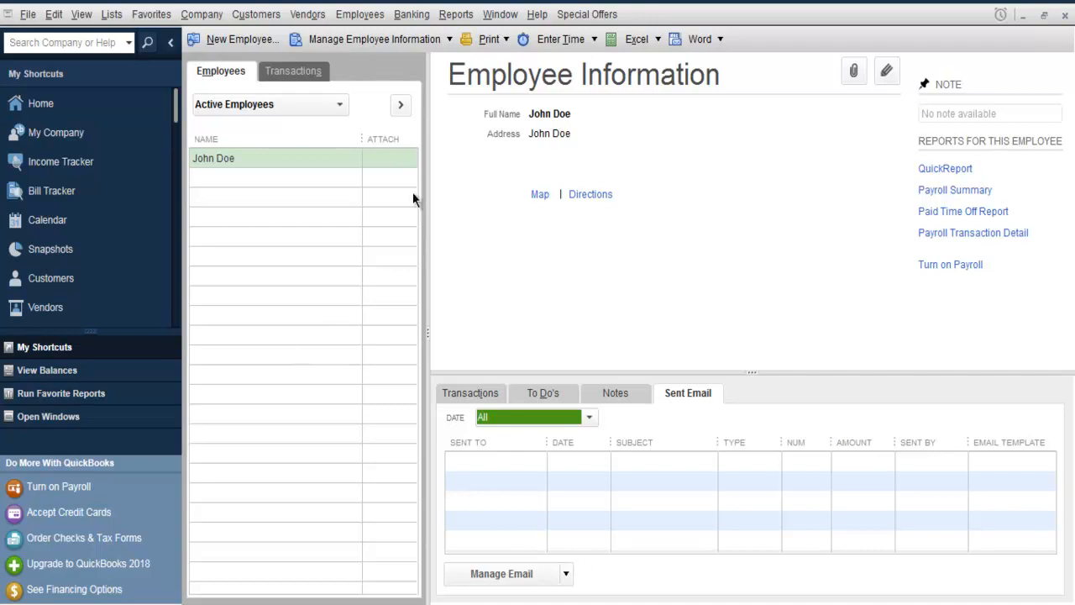
- Examine the Employee Center's available options for printing, time entry, Excel export and Word letters without choosing any
left_click(506, 39)
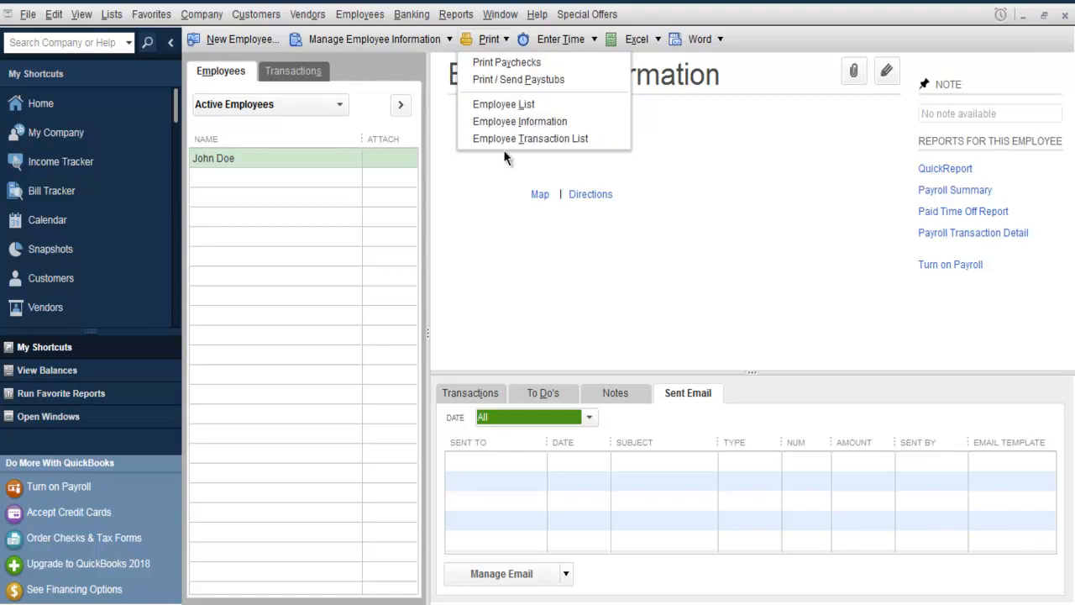
left_click(569, 126)
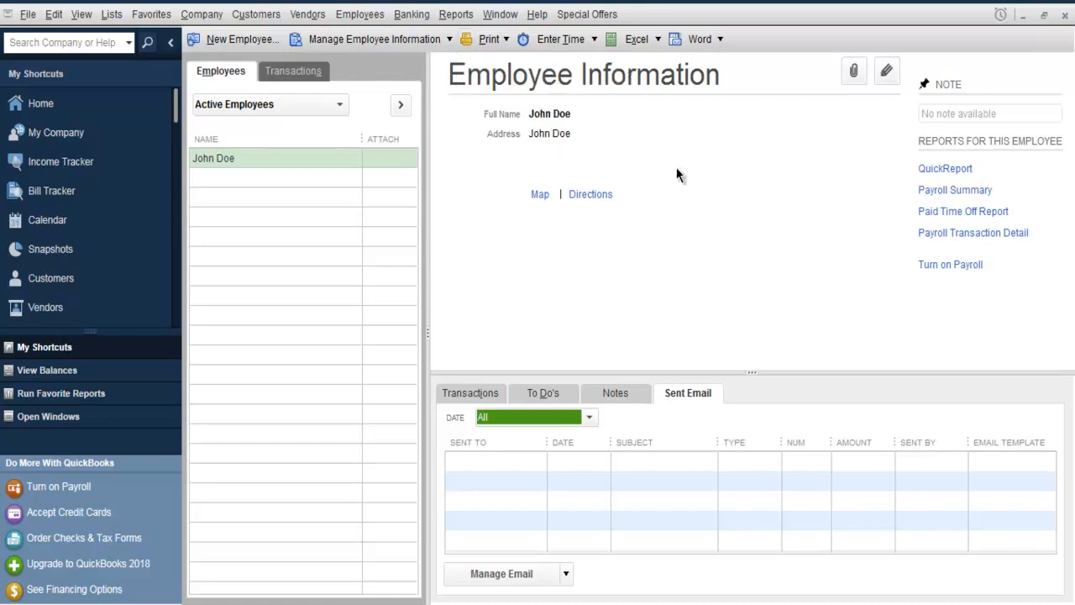
left_click(593, 39)
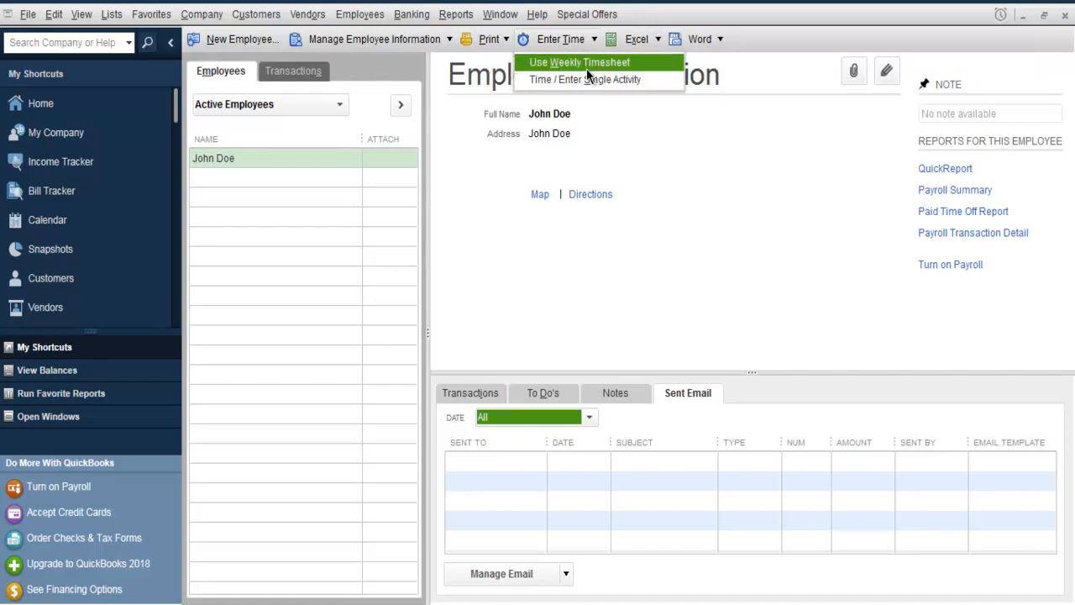
left_click(638, 147)
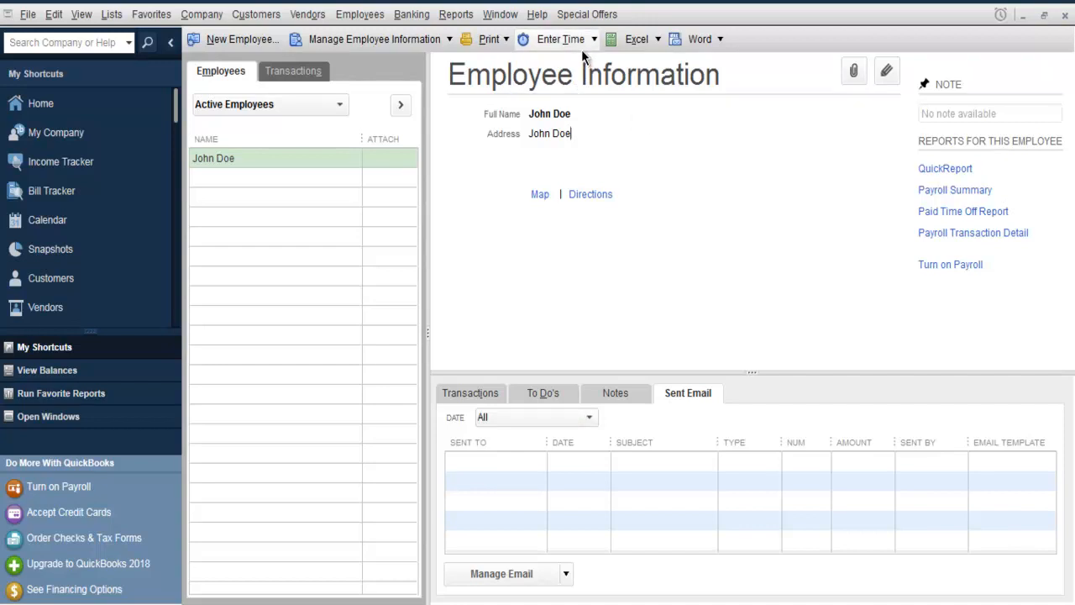
left_click(635, 41)
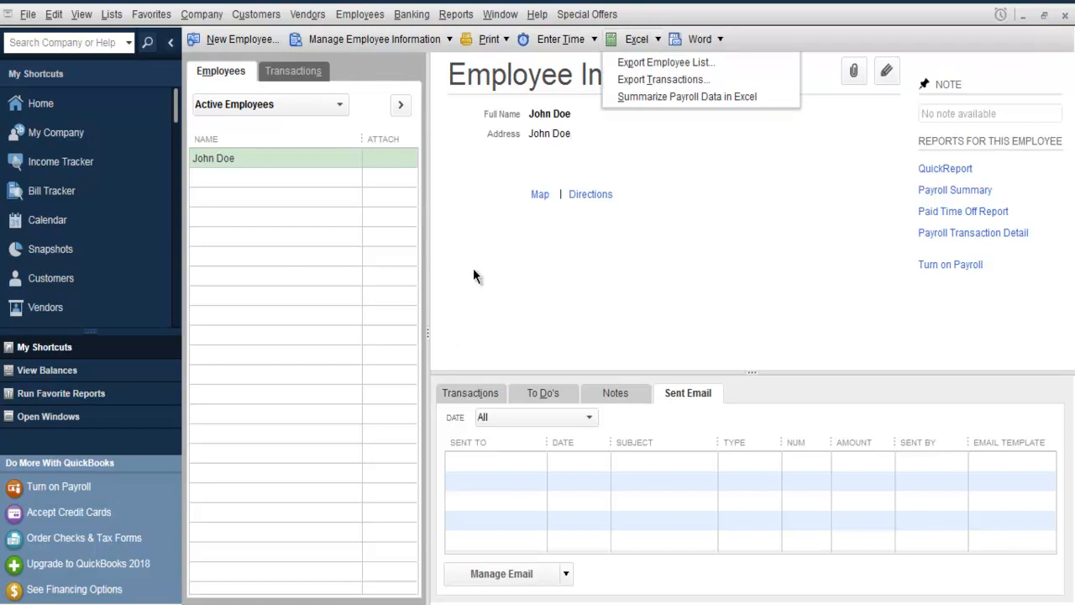
left_click(706, 122)
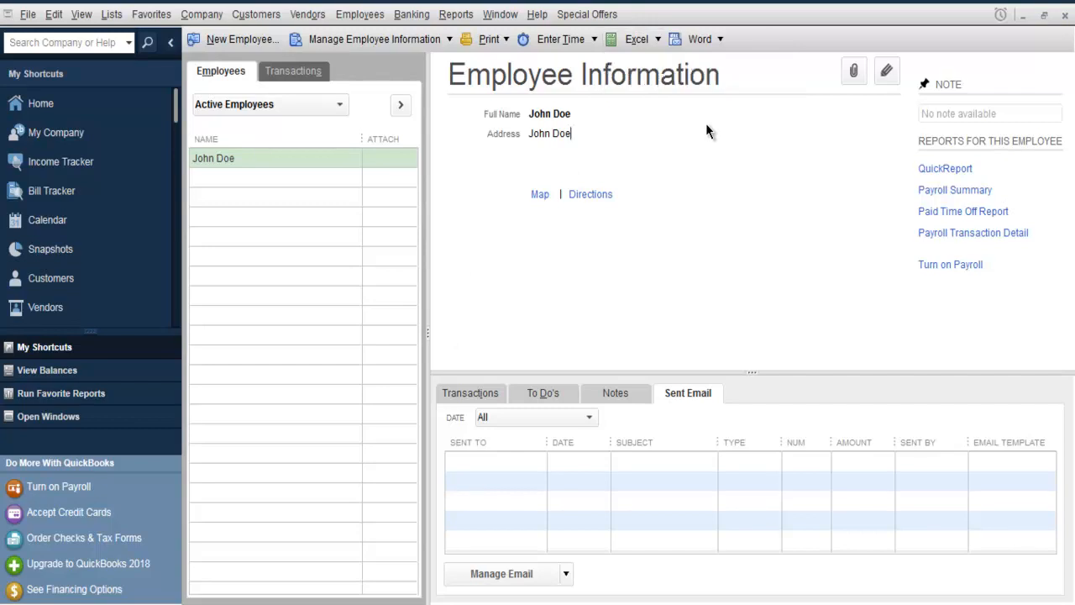
left_click(697, 45)
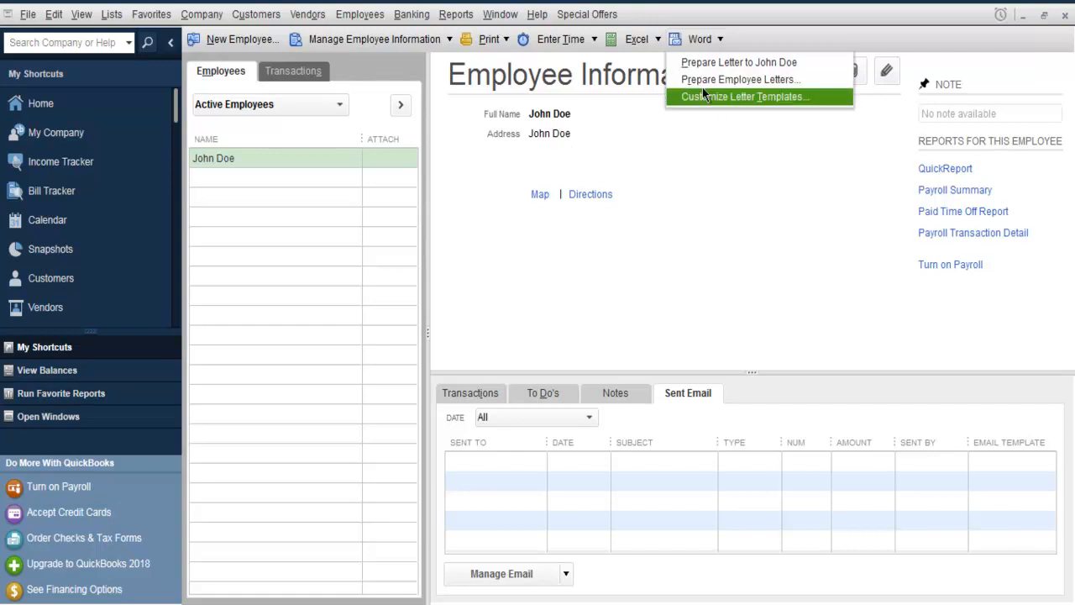
left_click(731, 154)
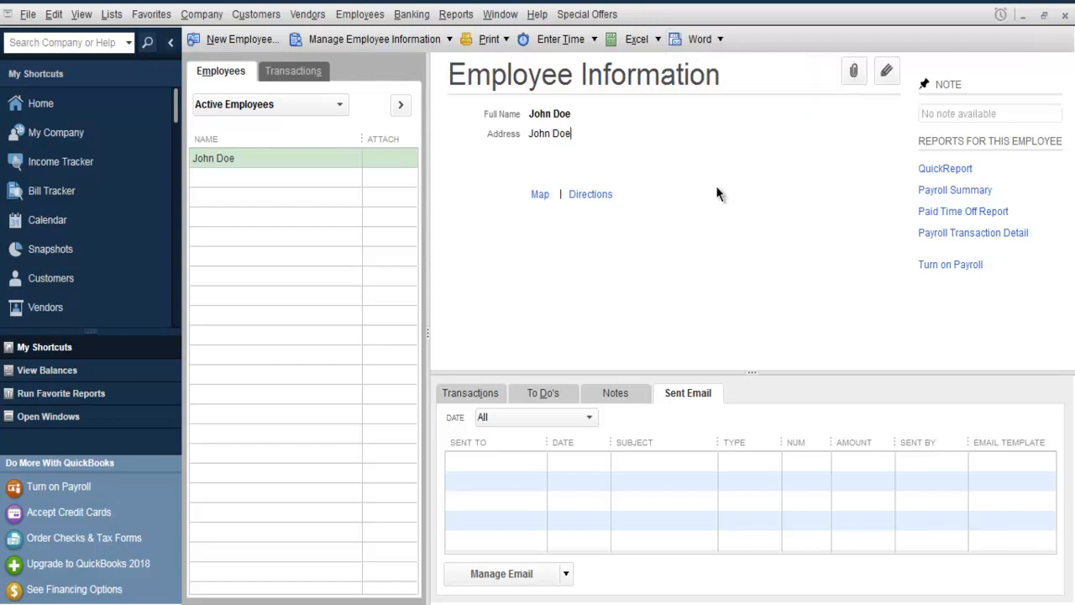